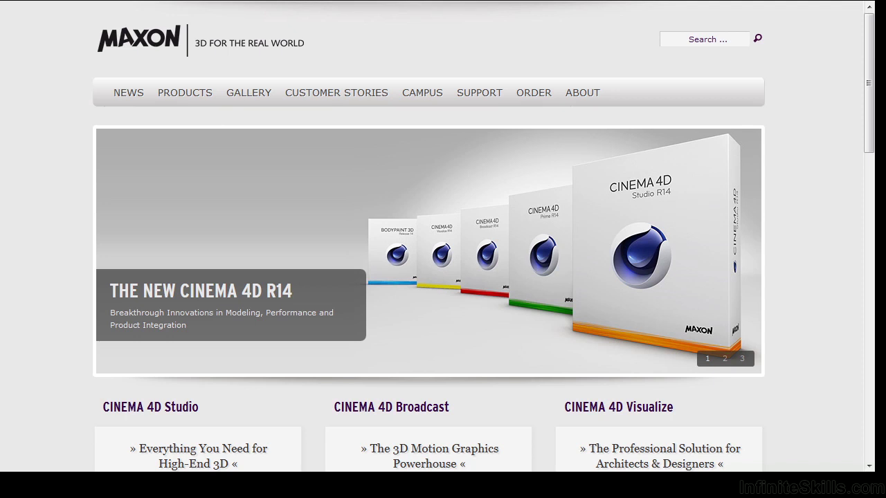
Step: Scroll the MAXON site down to the Cinema 4D Product Comparison List of all five editions
scroll(188, 29, "down", 5)
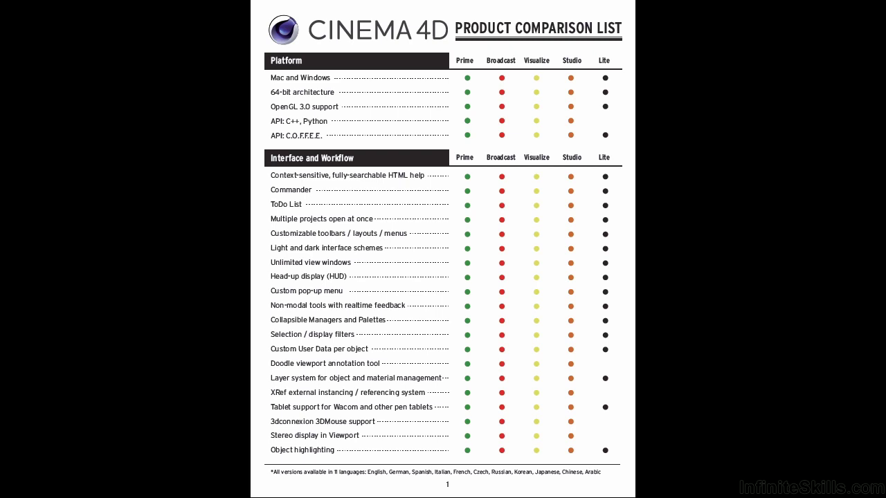
Step: Scroll through the comparison PDF's rendering and animation feature tables
scroll(600, 148, "down", 6)
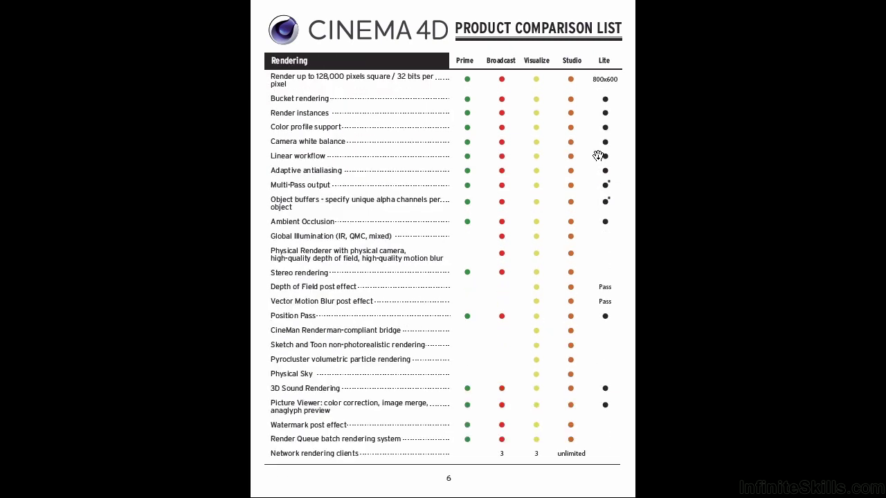
scroll(573, 220, "up", 1)
scroll(573, 220, "down", 1)
scroll(573, 220, "down", 1)
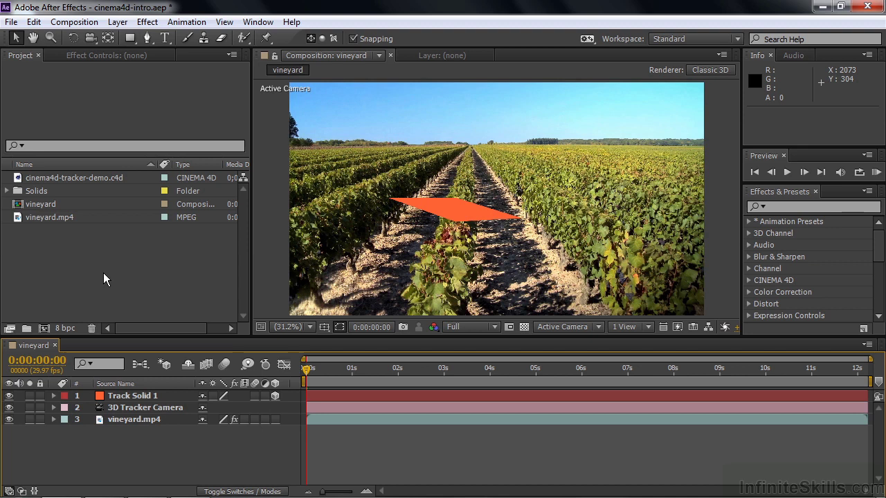
Step: Import BalloonFestival-copy.c4d from Desktop > My After Effects exercise files into the project
double_click(86, 250)
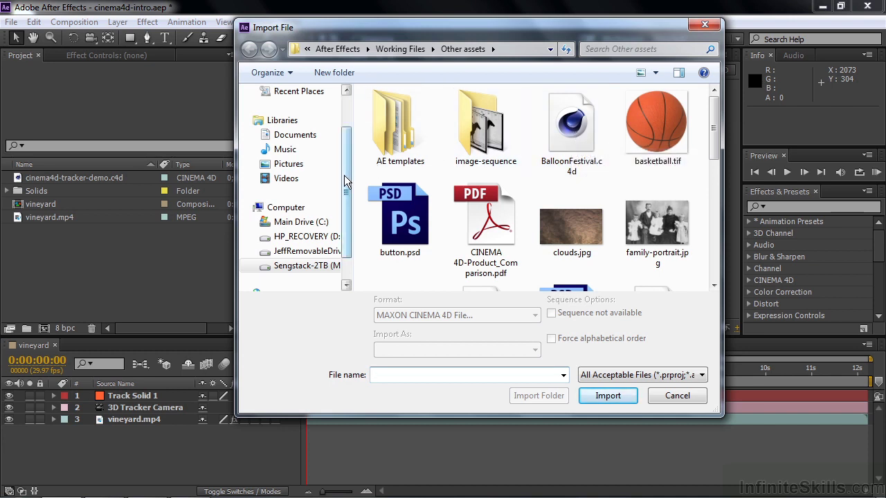
scroll(296, 138, "up", 2)
left_click(296, 112)
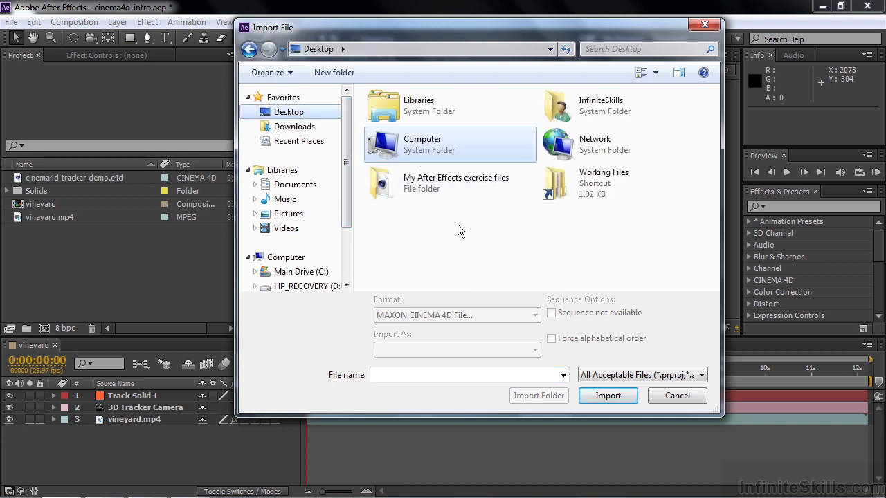
double_click(438, 187)
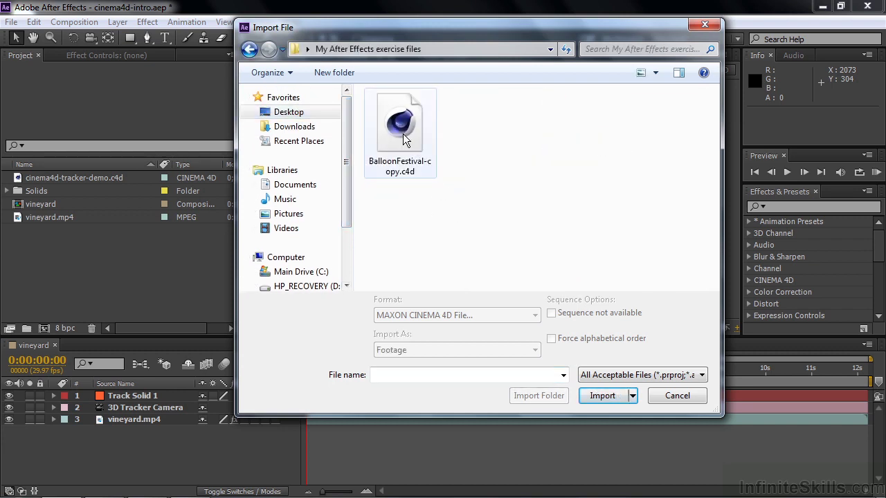
double_click(402, 131)
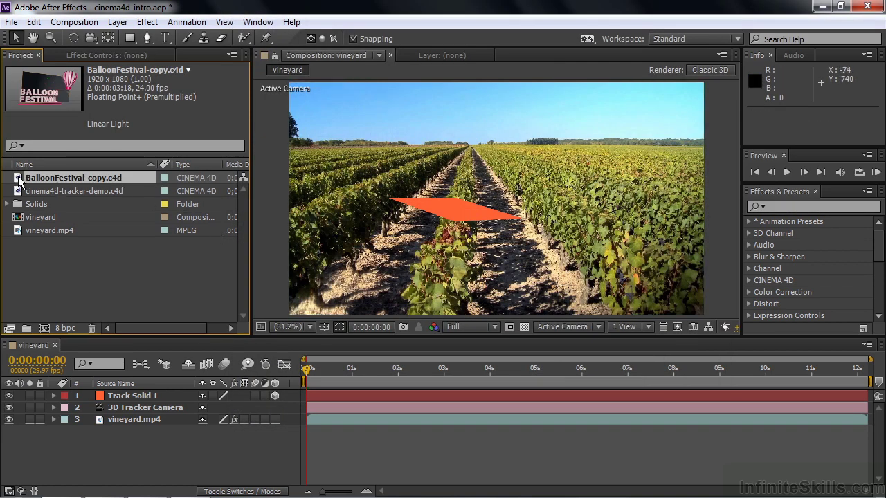
Step: Create a BalloonFestival-copy composition from the .c4d file and render it at 0:00:01:16
left_click_drag(18, 182, 42, 330)
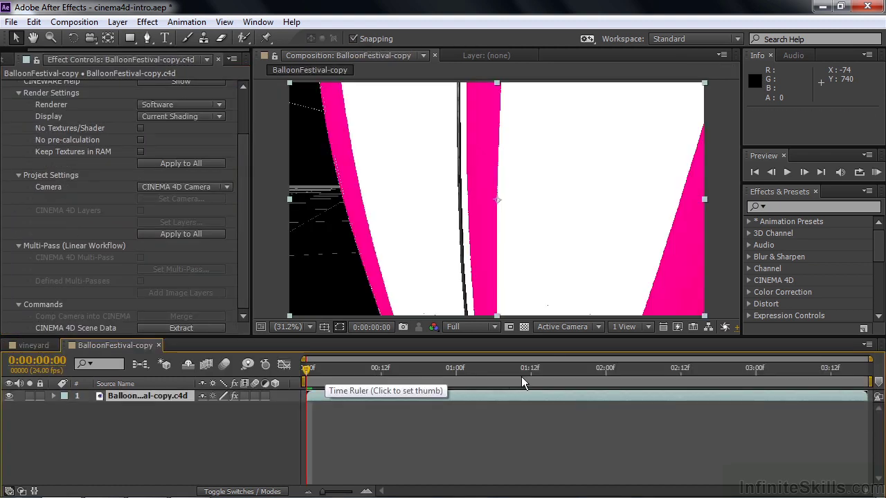
left_click(557, 367)
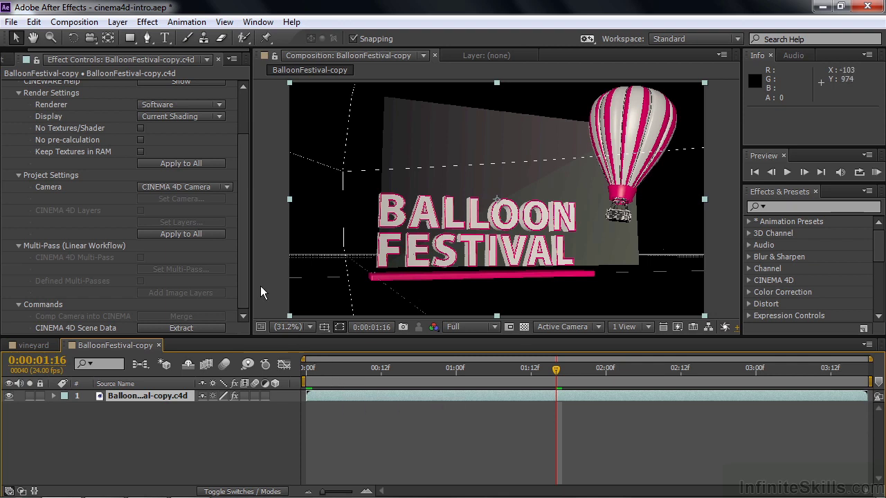
scroll(244, 258, "up", 3)
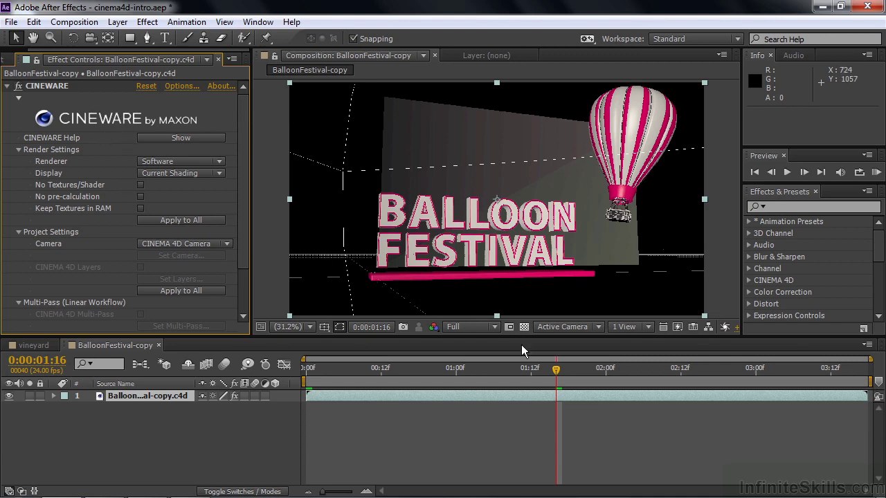
Step: Scrub the balloon animation, then select BalloonFestival-copy.c4d in the Project panel
mouse_move(556, 369)
left_mouse_down()
mouse_move(512, 373)
mouse_move(557, 378)
left_mouse_up()
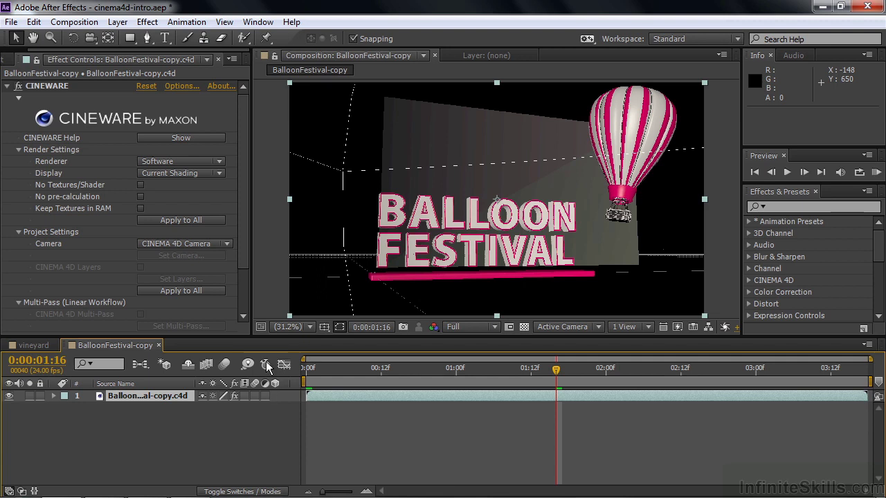
left_click_drag(144, 55, 73, 53)
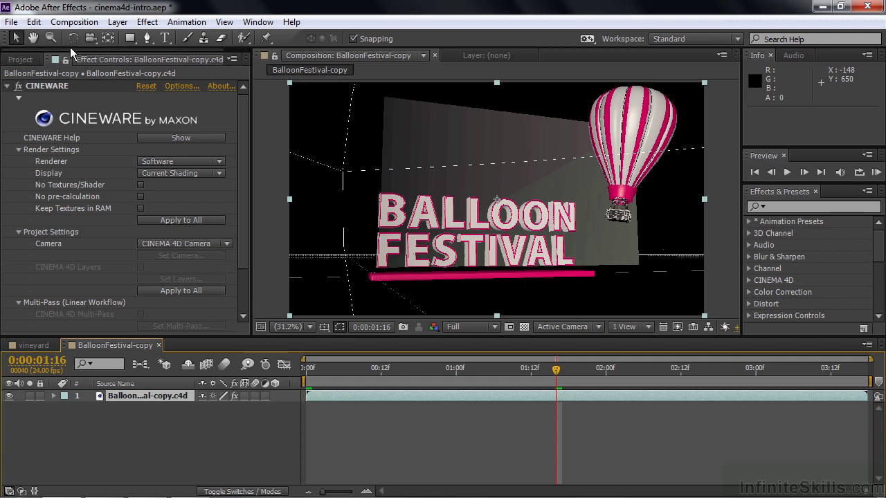
left_click(21, 59)
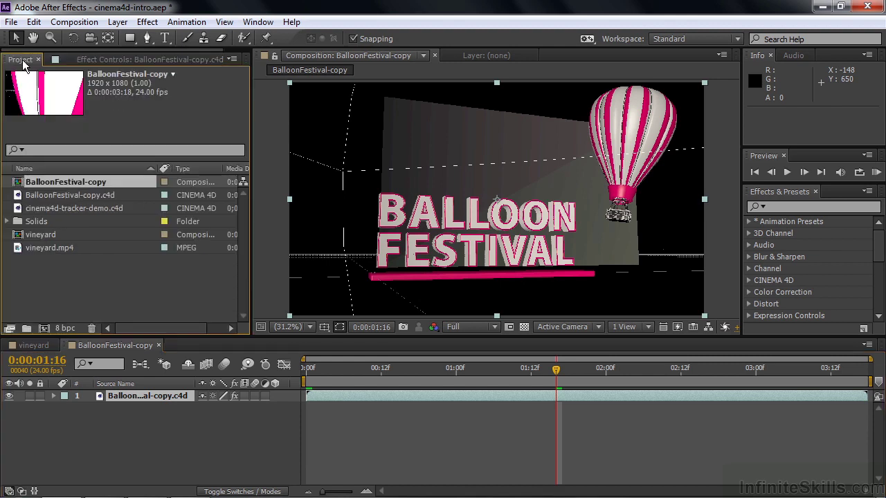
left_click(37, 195)
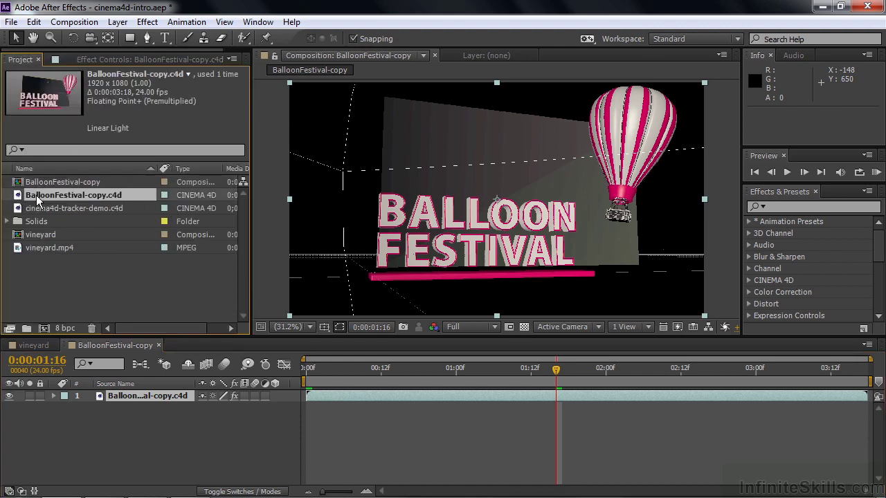
left_click(33, 22)
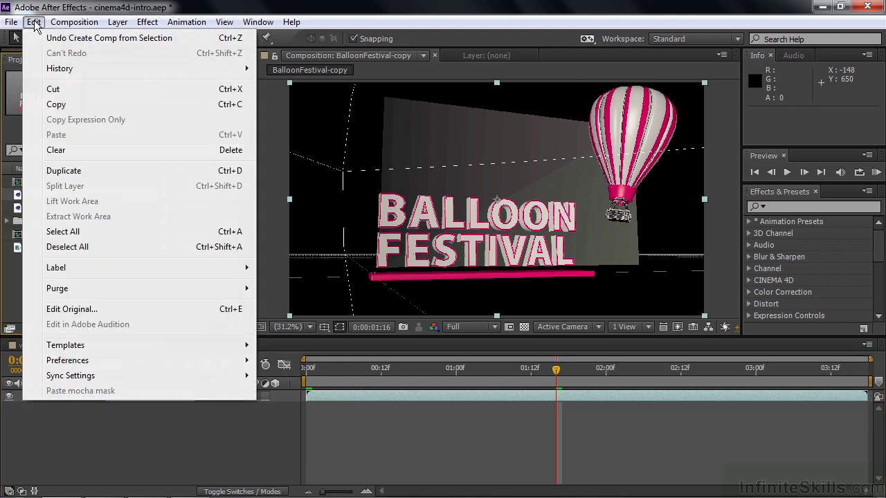
Step: Open the original scene in Cinema 4D Lite and move the Screen to X 1482.308, Y 630.376 cm
left_click(62, 310)
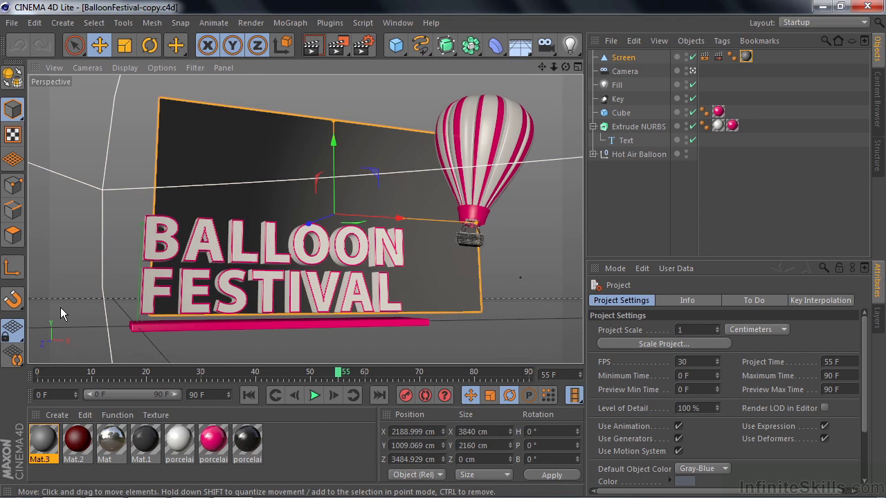
left_click_drag(401, 218, 324, 220)
left_click_drag(275, 136, 274, 173)
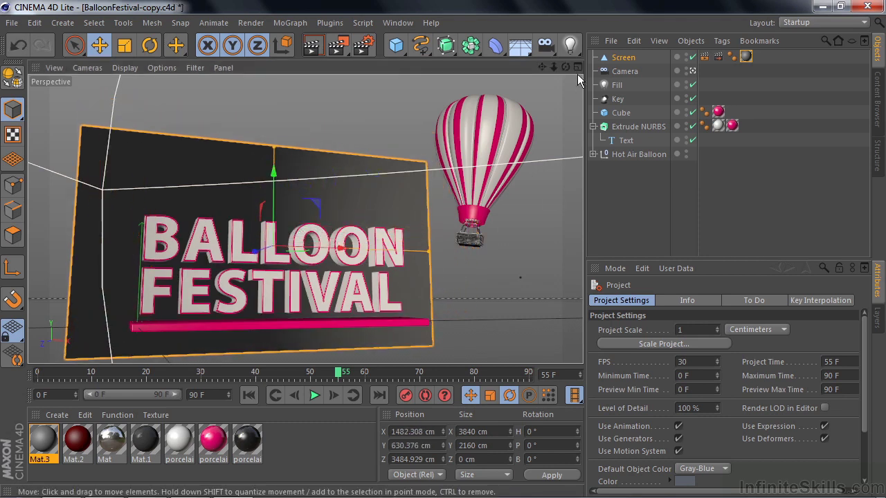
Step: Add a light and move it along Z and X to about X 928.61 cm near the text
left_click(570, 46)
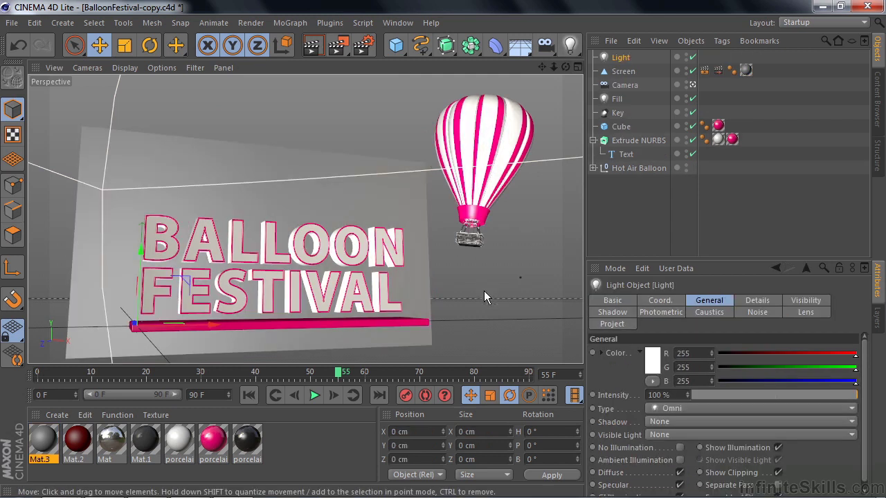
left_click_drag(501, 300, 514, 340)
left_click_drag(424, 315, 455, 291)
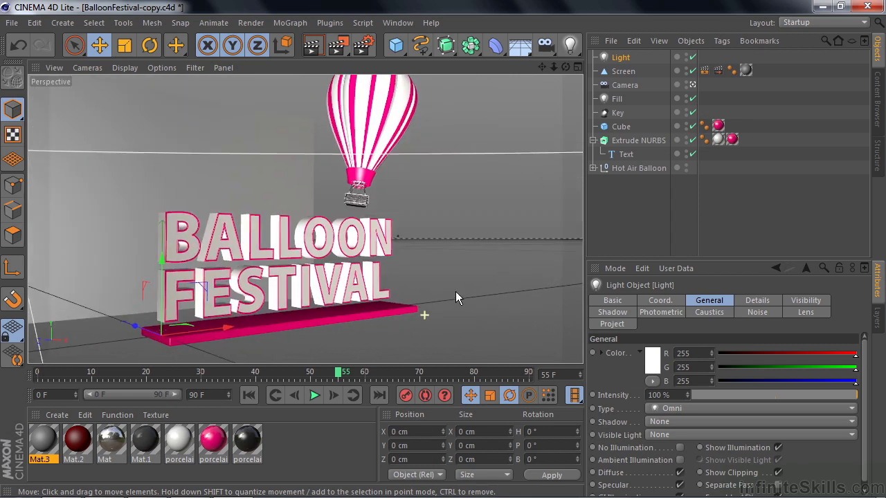
left_click_drag(134, 326, 80, 279)
left_click_drag(148, 298, 311, 256)
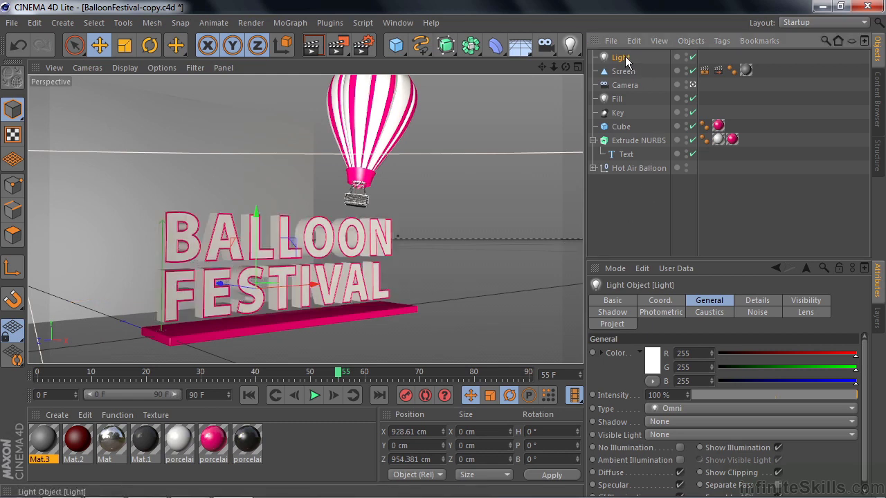
Step: Tint the light blue (68, 141, 255) and dim it to 64% intensity
left_click_drag(856, 368, 794, 369)
left_click_drag(855, 353, 753, 356)
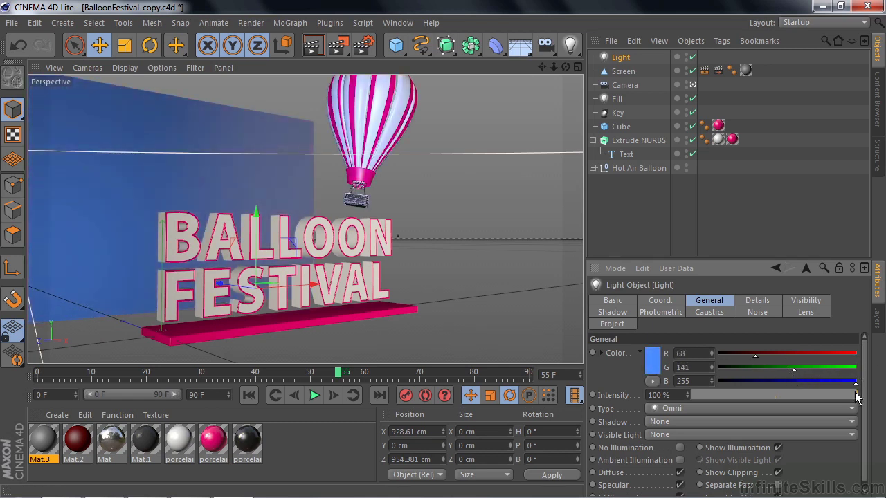
left_click_drag(856, 396, 799, 395)
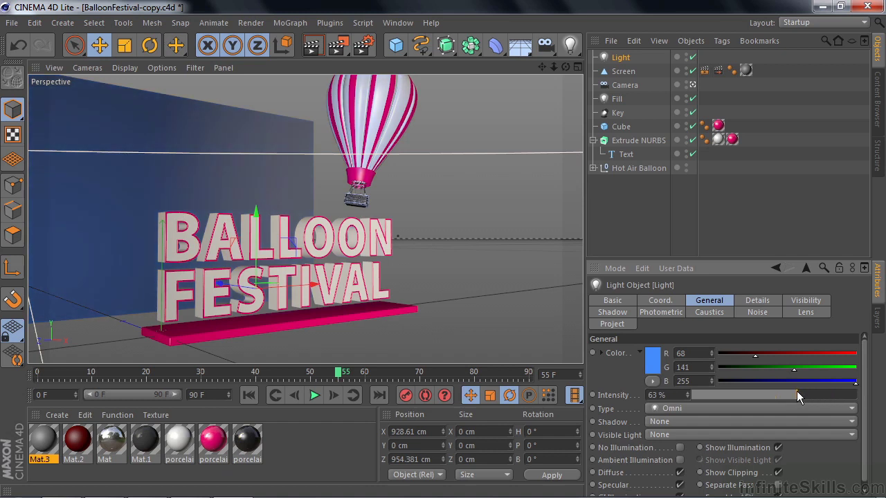
Step: Save the lit BalloonFestival-copy scene in Cinema 4D Lite
left_click(12, 22)
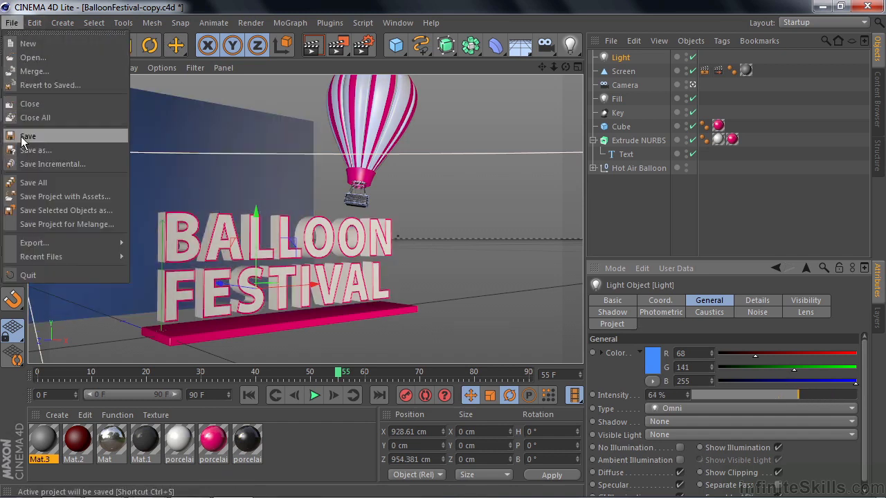
left_click(25, 136)
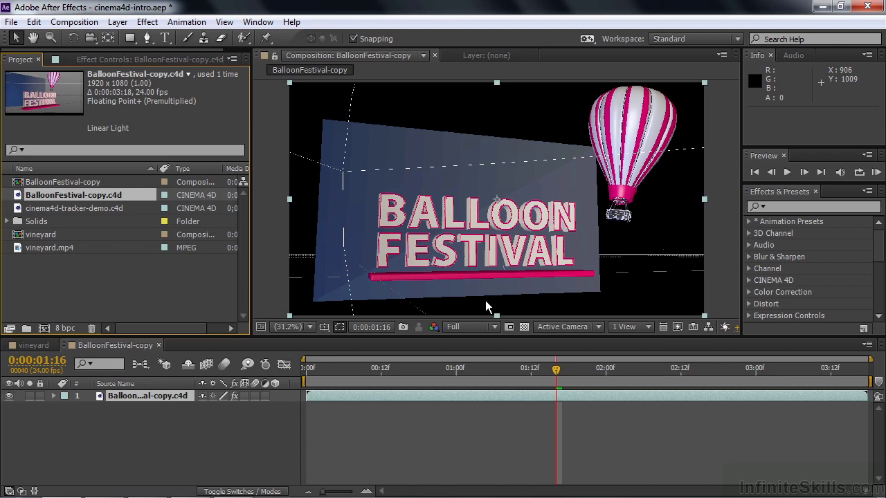
Step: Create a new MAXON CINEMA 4D file saved as test.c4d, replacing the existing one
left_click(11, 22)
mouse_move(20, 40)
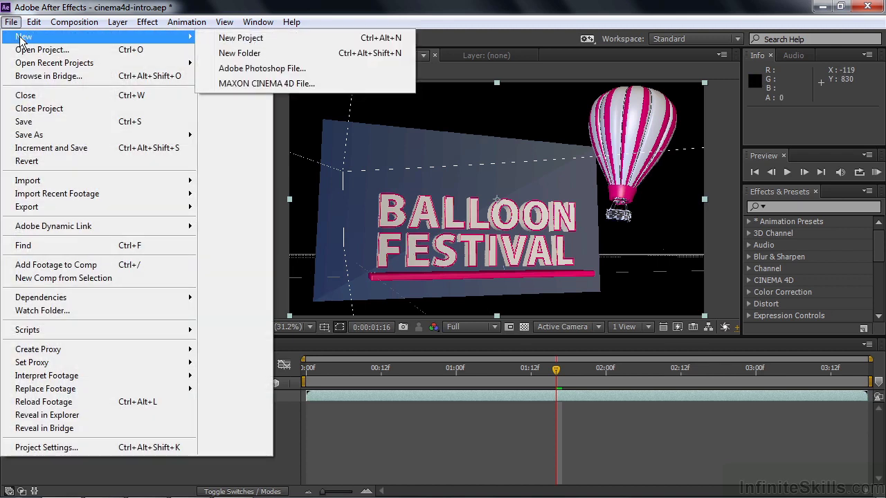
left_click(248, 84)
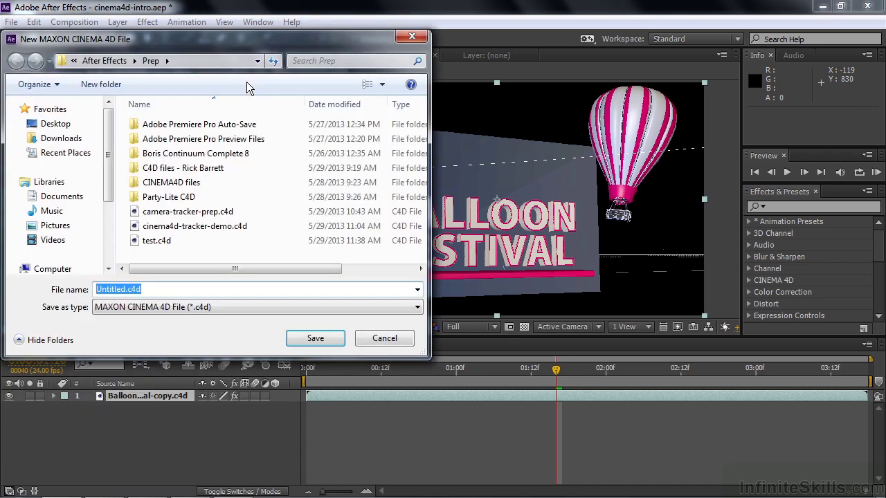
left_click(154, 242)
left_click(312, 341)
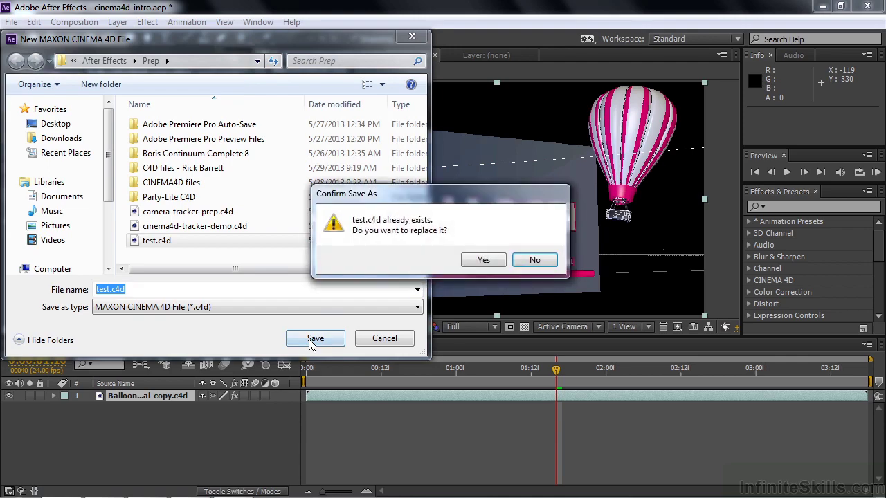
left_click(484, 260)
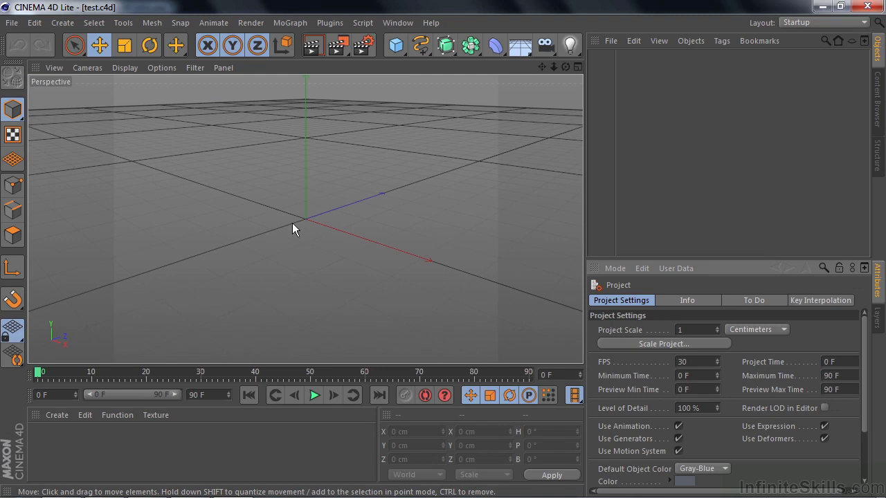
Step: Add a cube raised to Y 123.568 cm, save test.c4d, and select it in After Effects
left_click(392, 50)
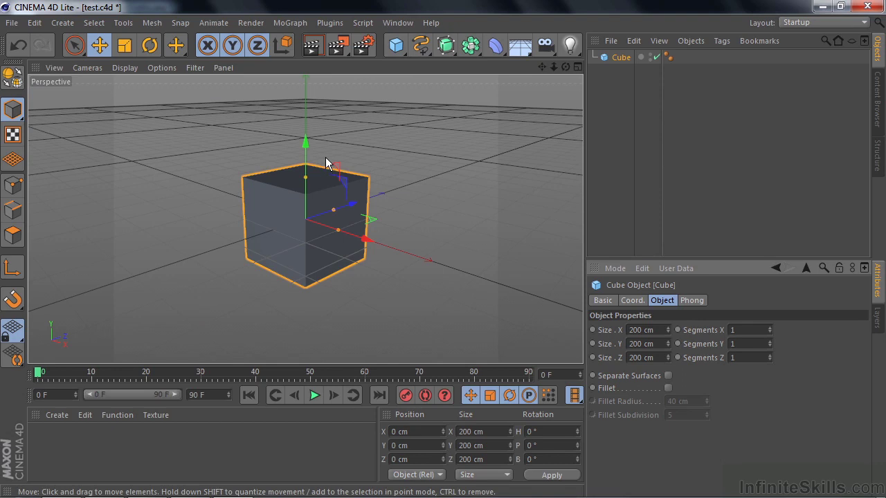
left_click_drag(307, 140, 310, 84)
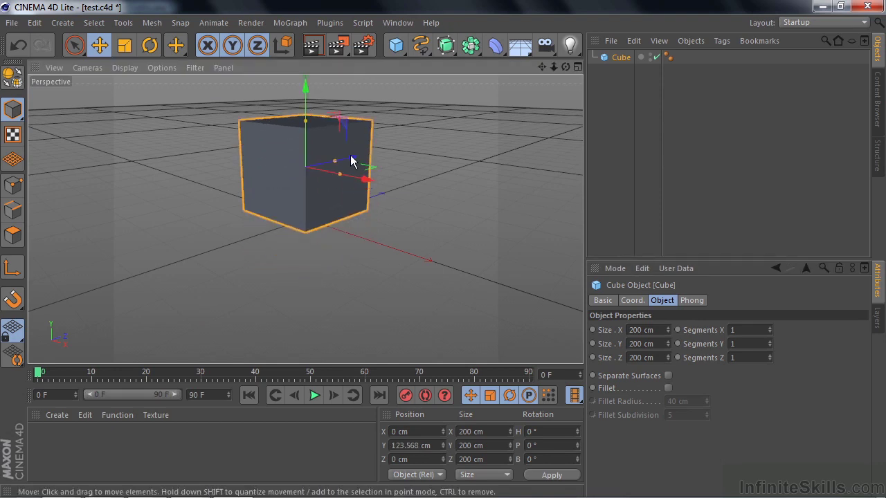
left_click(12, 22)
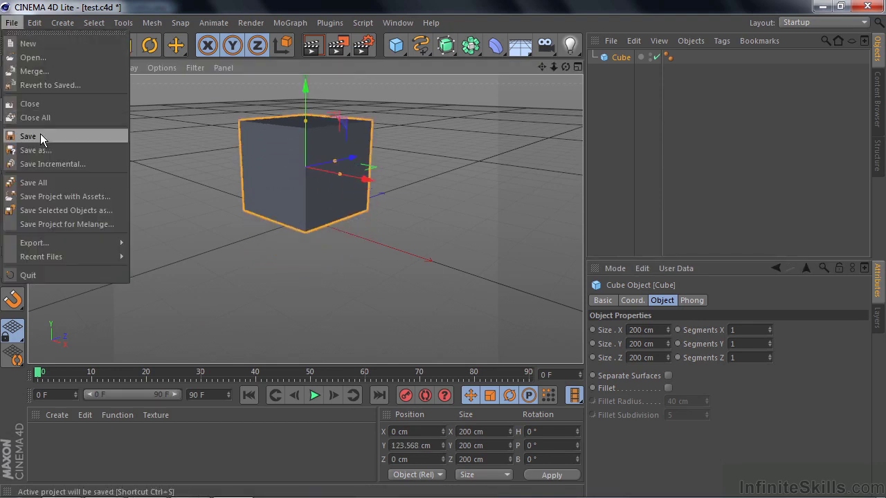
left_click(27, 136)
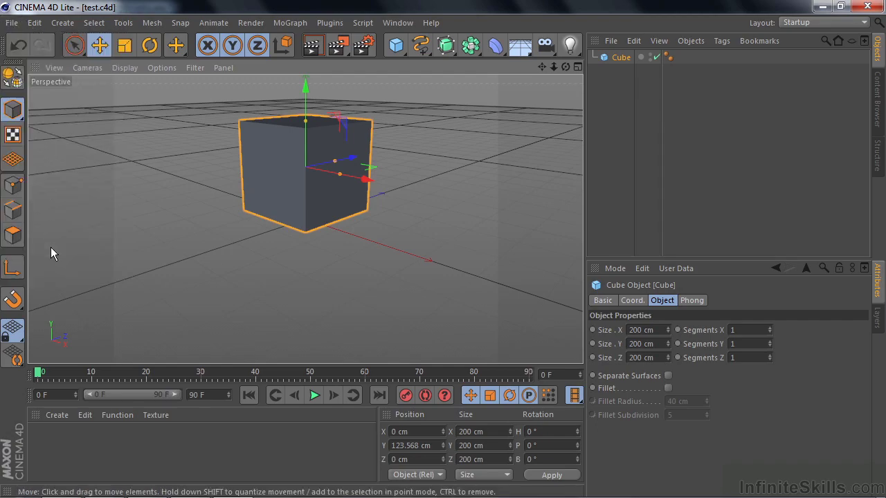
key("alt+Tab")
left_click(31, 235)
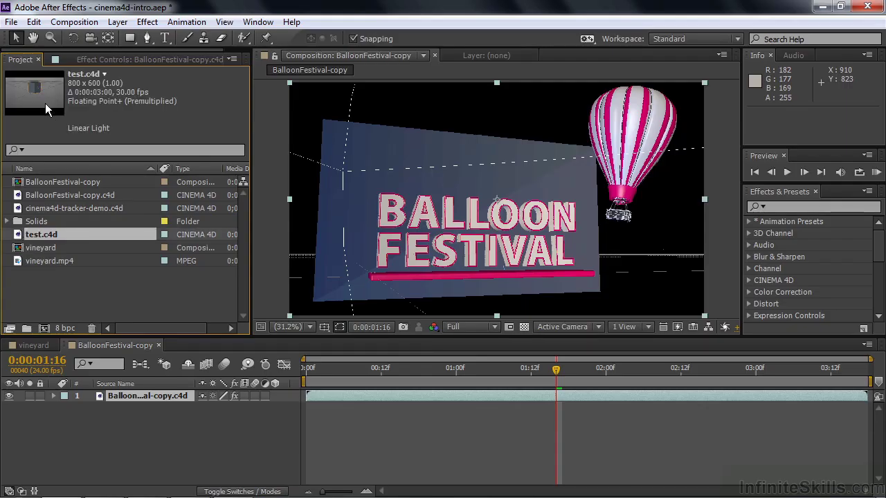
Step: Add test.c4d as the vineyard comp's top layer with Cineware renderer Standard (Draft)
left_click(27, 345)
left_click_drag(22, 232, 34, 395)
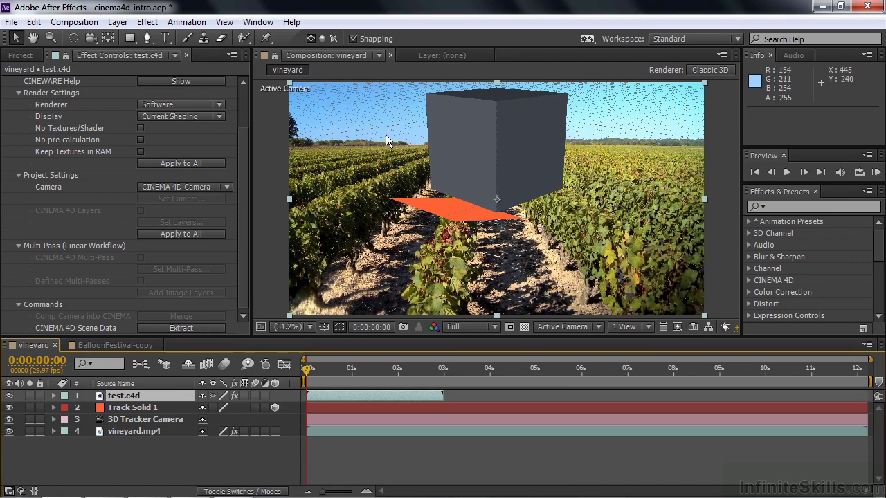
left_click(219, 104)
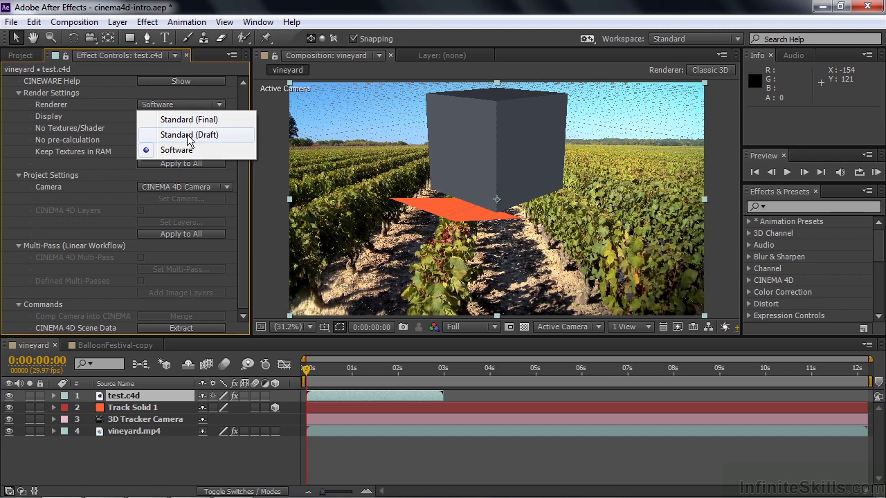
left_click(187, 134)
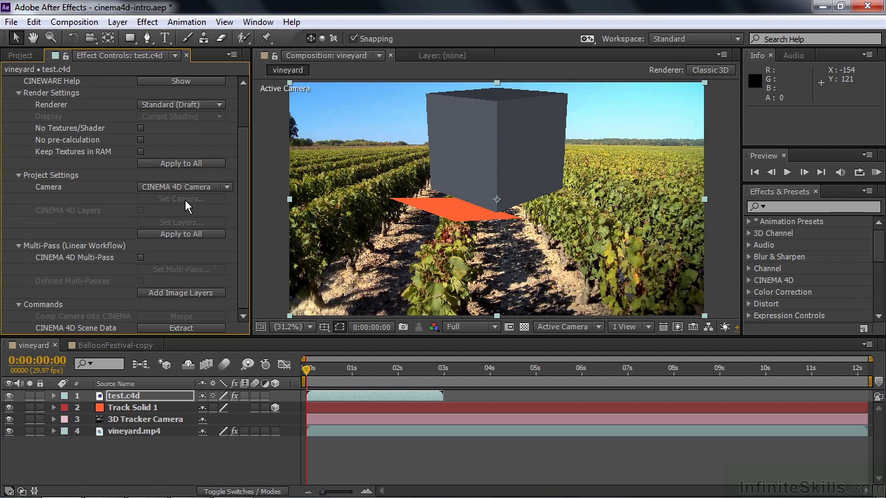
left_click(101, 399)
Step: Delete the test.c4d layer and inspect vineyard.mp4's 3D Camera Tracker ground points
key("Delete")
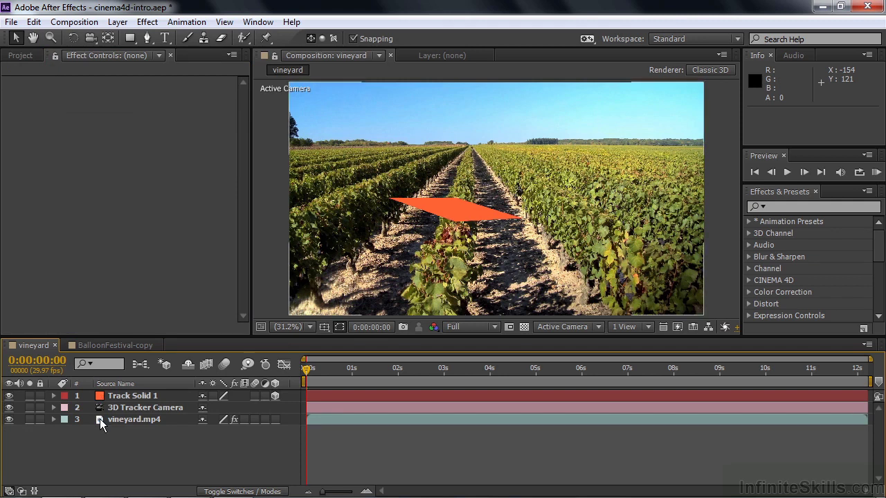
left_click(99, 419)
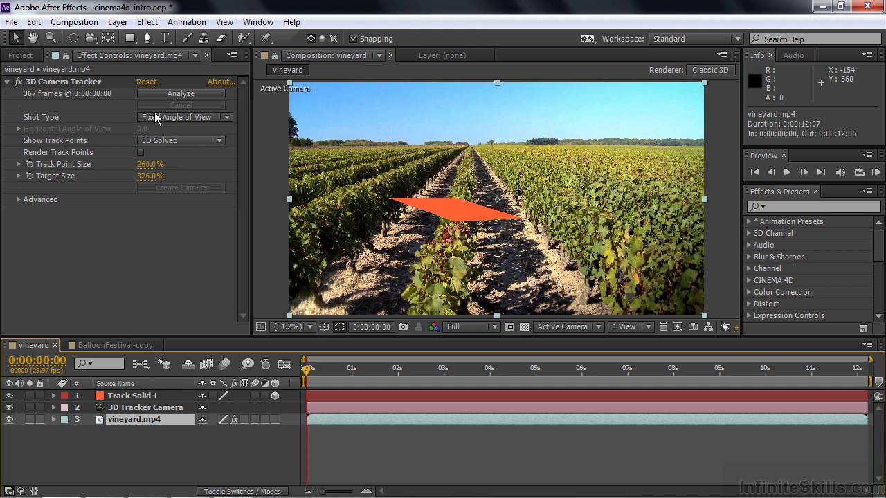
left_click(71, 83)
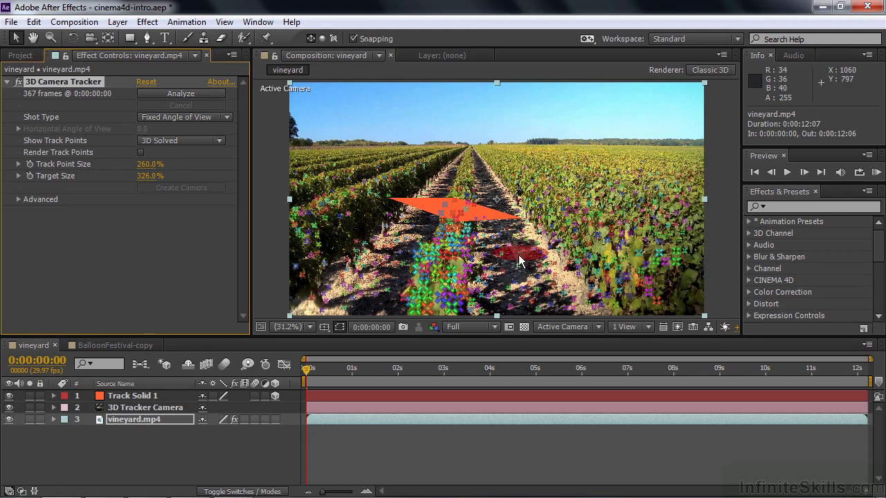
left_click(519, 255)
right_click(519, 254)
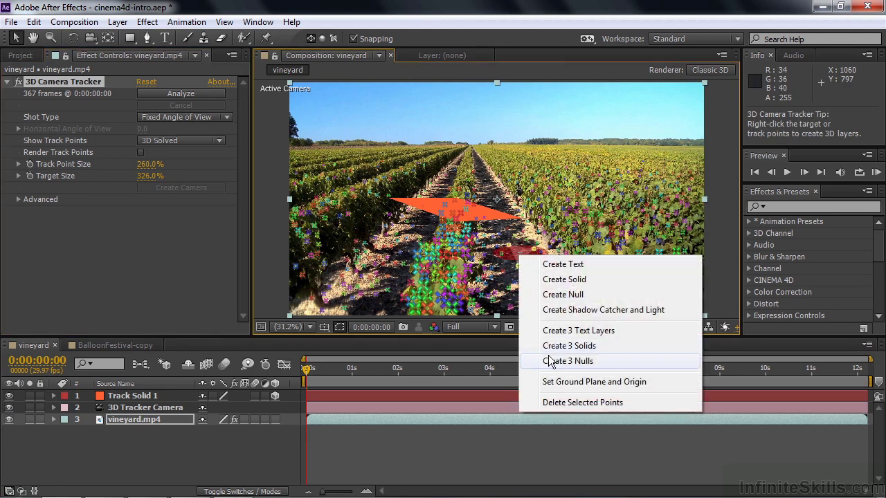
left_click(538, 239)
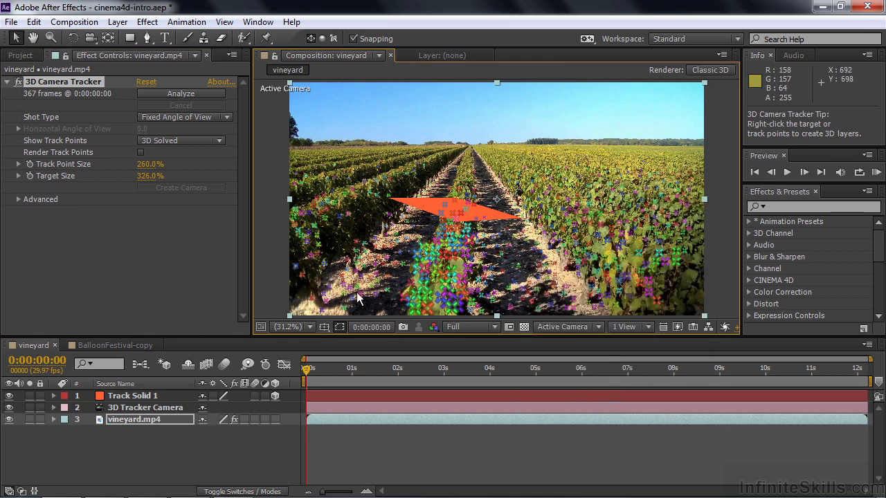
Step: Open cinema4d-tracker-demo.c4d in Cinema 4D via Edit Original
left_click(22, 55)
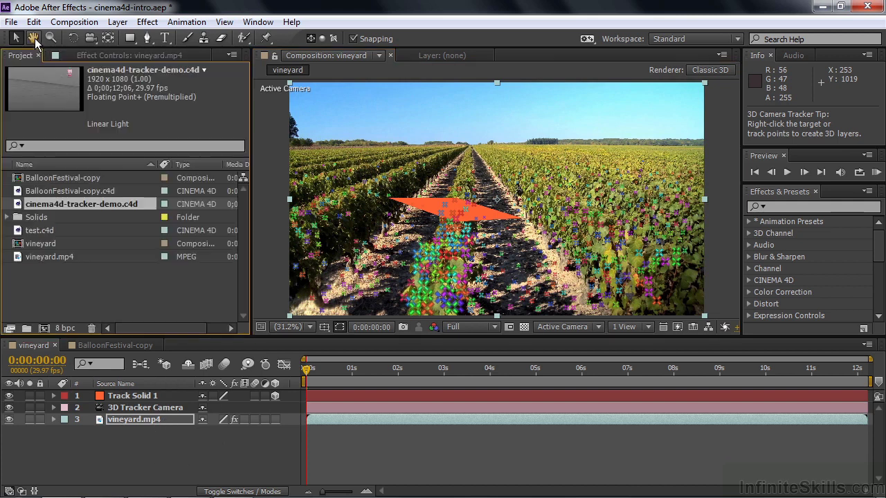
left_click(33, 22)
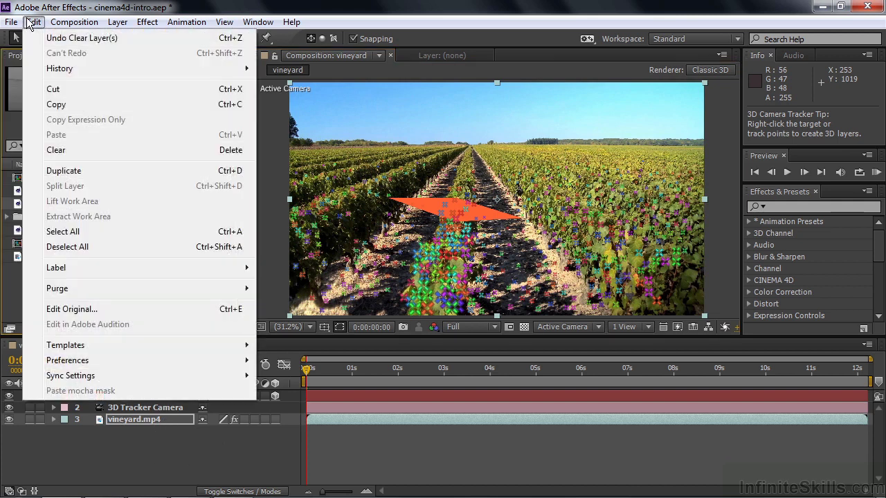
left_click(79, 309)
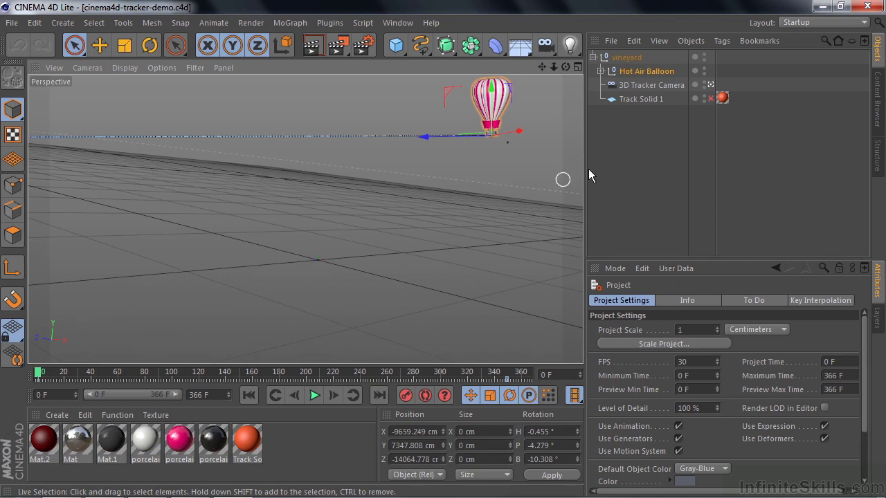
Step: Enable Track Solid 1 and preview the balloon at frames 78 and 72
left_click(711, 99)
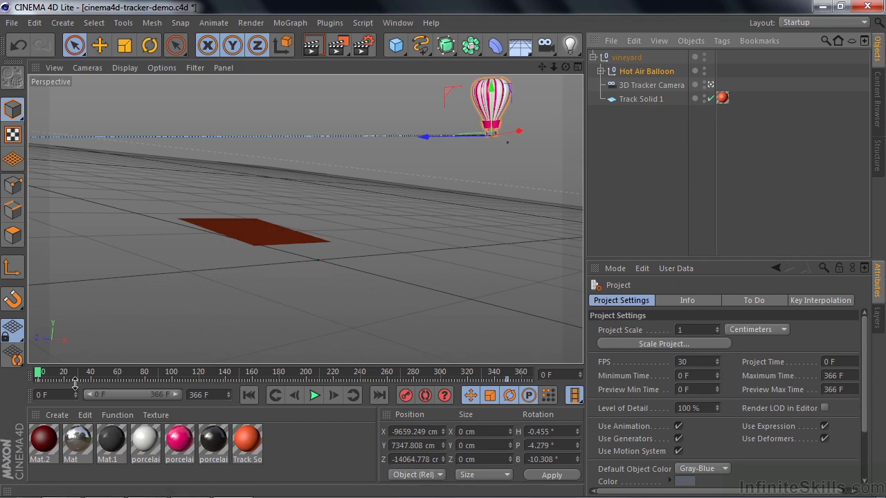
mouse_move(39, 377)
left_mouse_down()
mouse_move(176, 383)
mouse_move(38, 374)
left_mouse_up()
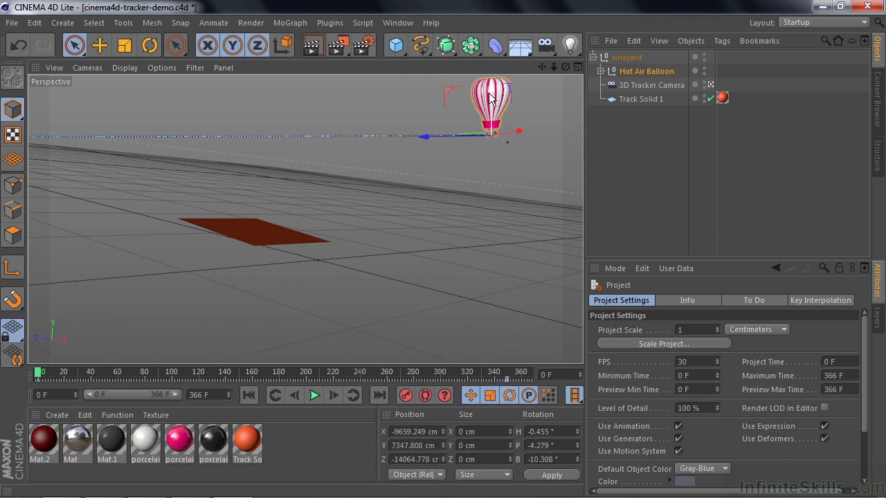
mouse_move(47, 375)
left_mouse_down()
mouse_move(493, 381)
mouse_move(43, 374)
left_mouse_up()
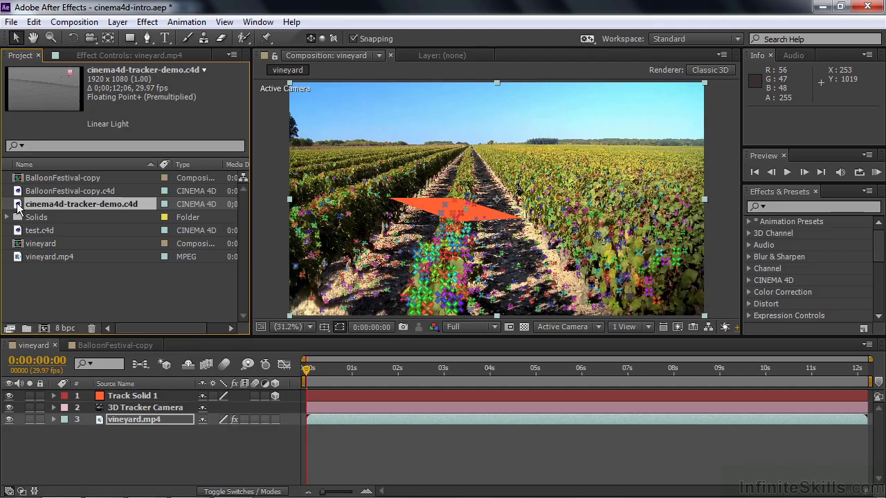
Step: Add cinema4d-tracker-demo.c4d, hide Track Solid 1, and check tracking at 0:00:04:09, 0:00:05:20, 0:00:07:21
left_click_drag(18, 206, 56, 394)
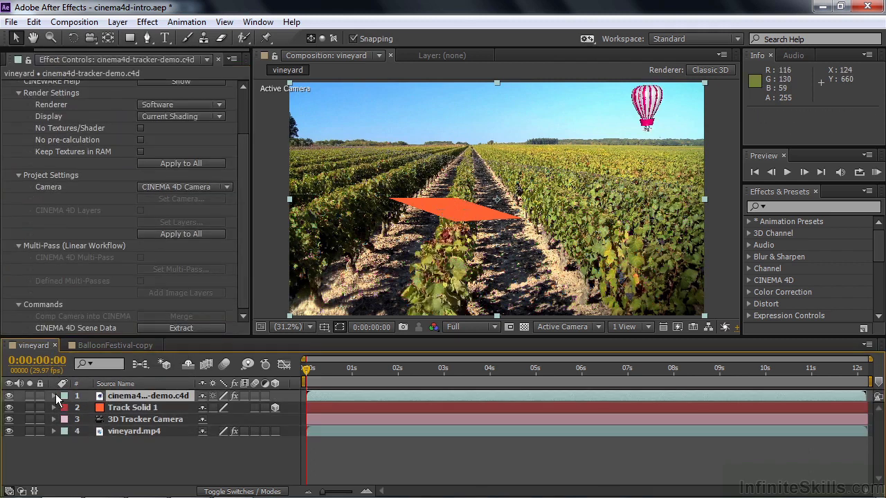
left_click(9, 408)
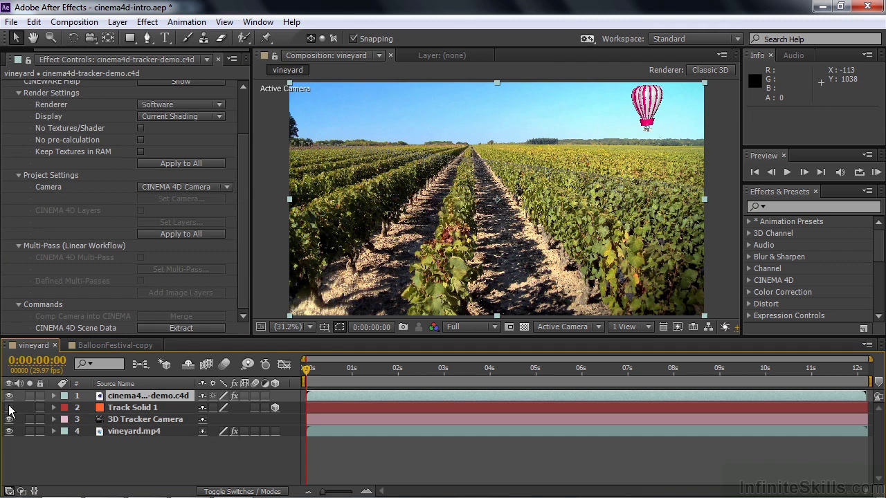
left_click_drag(306, 368, 395, 380)
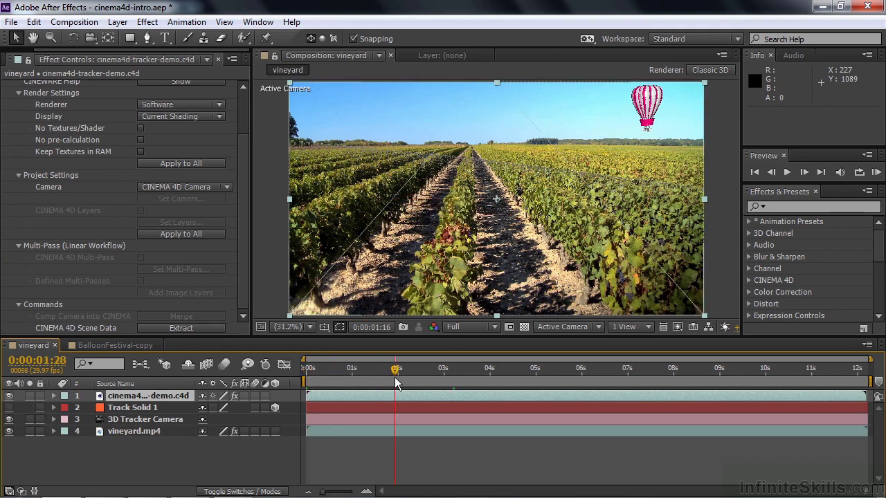
left_click(504, 370)
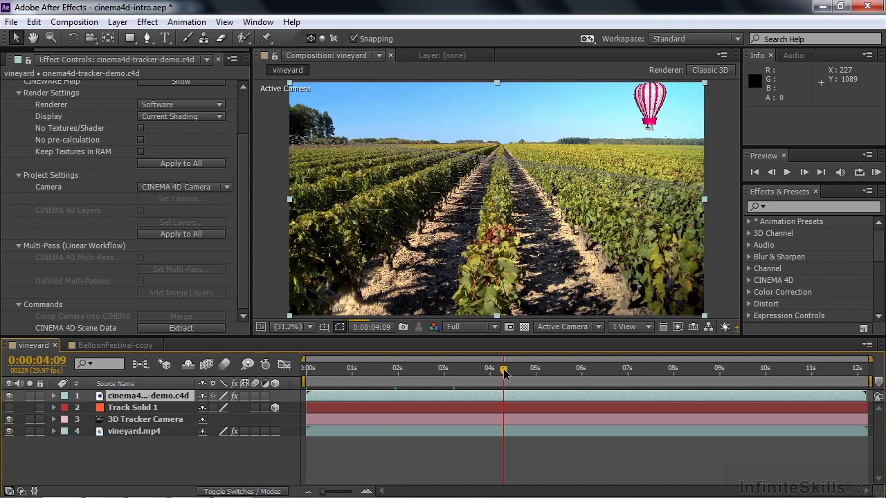
left_click(567, 368)
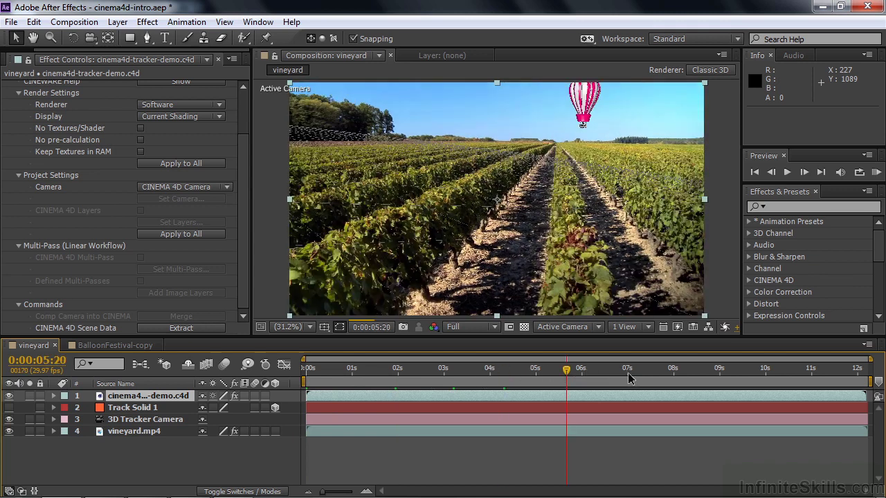
left_click(660, 368)
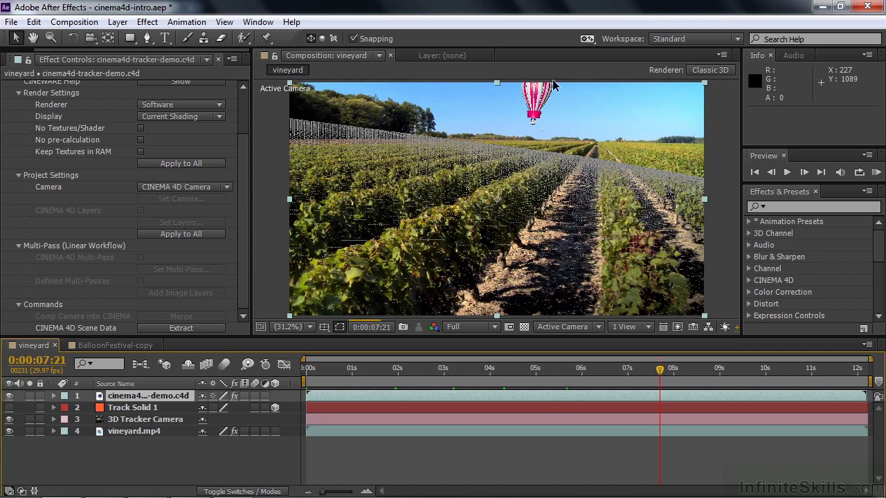